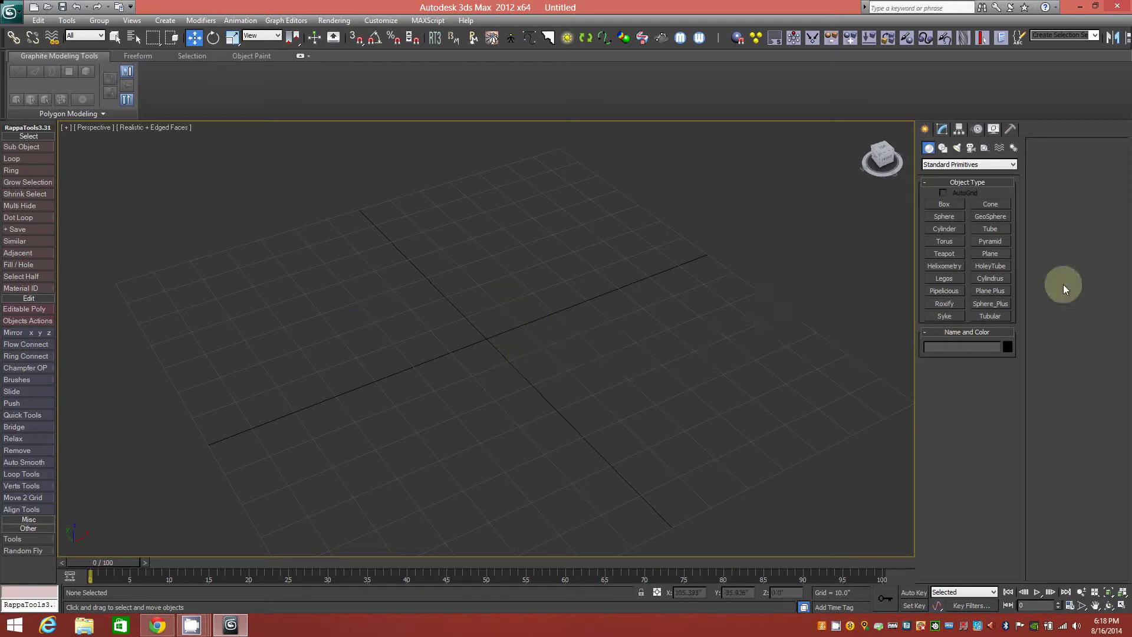
Step: Draw a 32.688-inch square plane with 4×4 segments out from the grid origin
{"action": "left_click", "coordinate": [999, 255]}
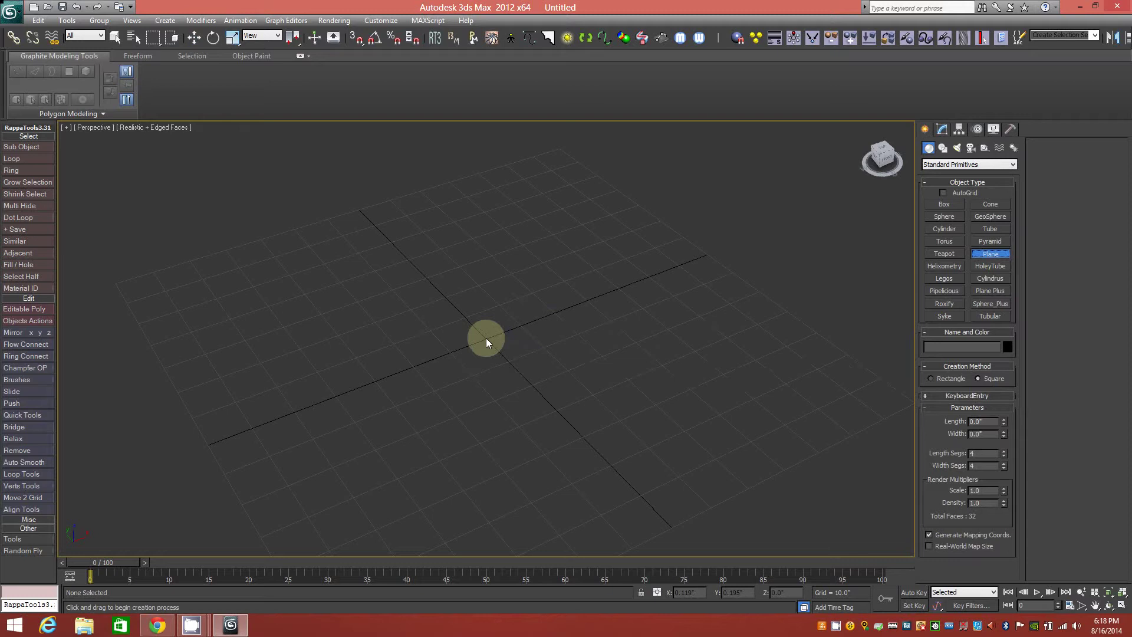
{"action": "left_click_drag", "start_coordinate": [486, 338], "coordinate": [505, 380]}
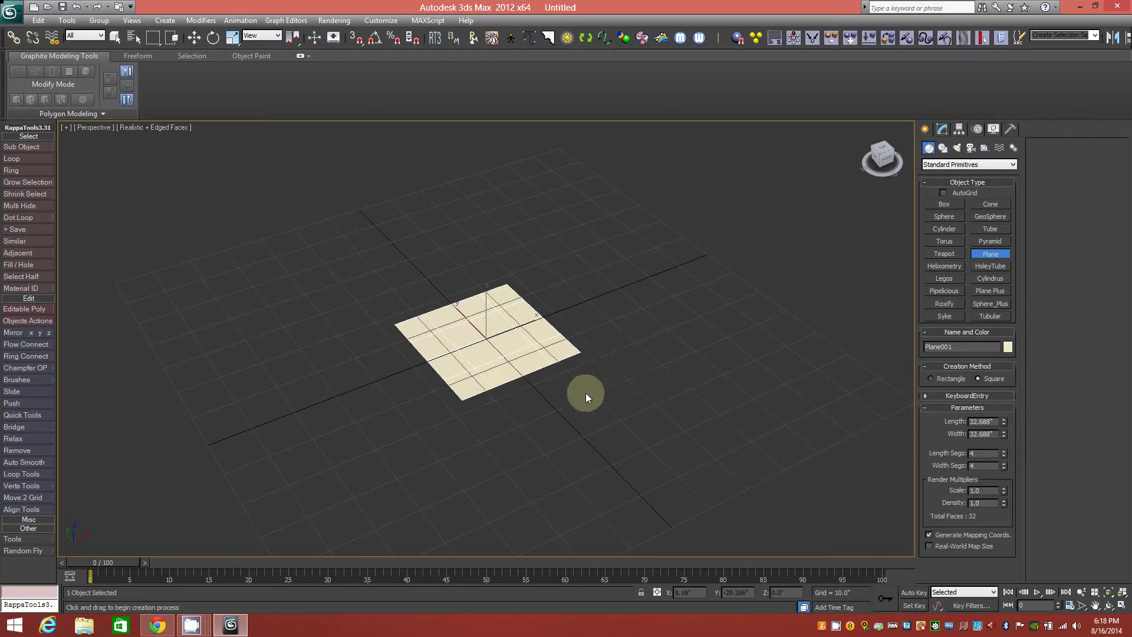
{"action": "mouse_move", "coordinate": [534, 399]}
{"action": "middle_mouse_down", "text": "alt"}
{"action": "mouse_move", "coordinate": [507, 439]}
{"action": "mouse_move", "coordinate": [547, 394]}
{"action": "middle_mouse_up", "text": "alt"}
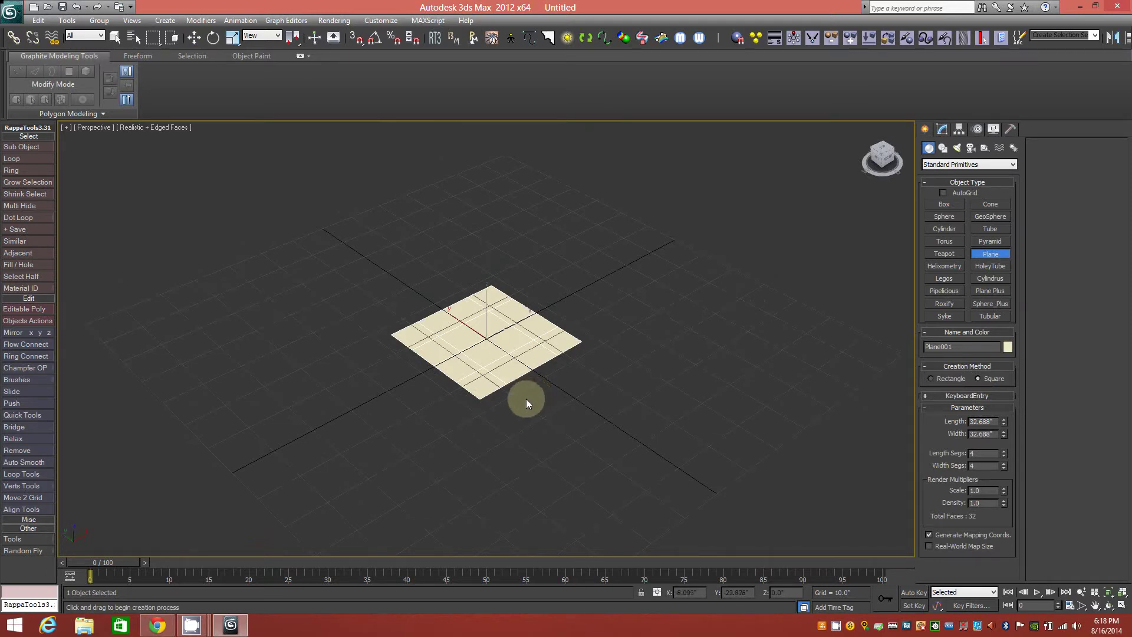
{"action": "middle_click_drag", "start_coordinate": [526, 398], "coordinate": [508, 434]}
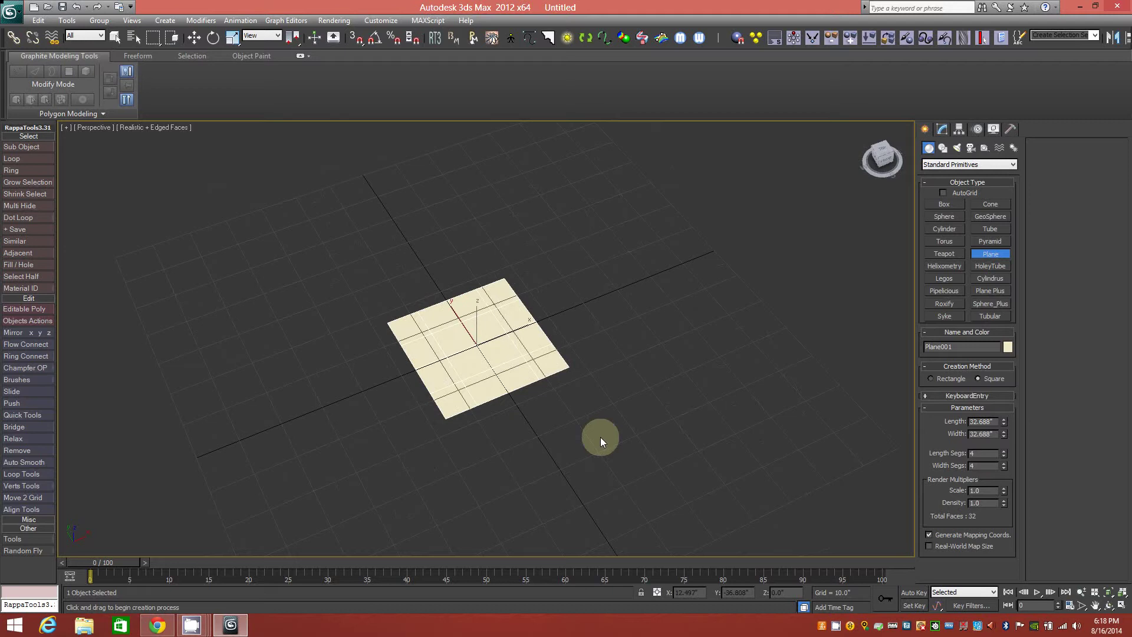
Step: Hide the home grid and convert Plane001 to an Editable Poly
{"action": "key", "text": "g"}
{"action": "left_click", "coordinate": [943, 130]}
{"action": "key", "text": "w"}
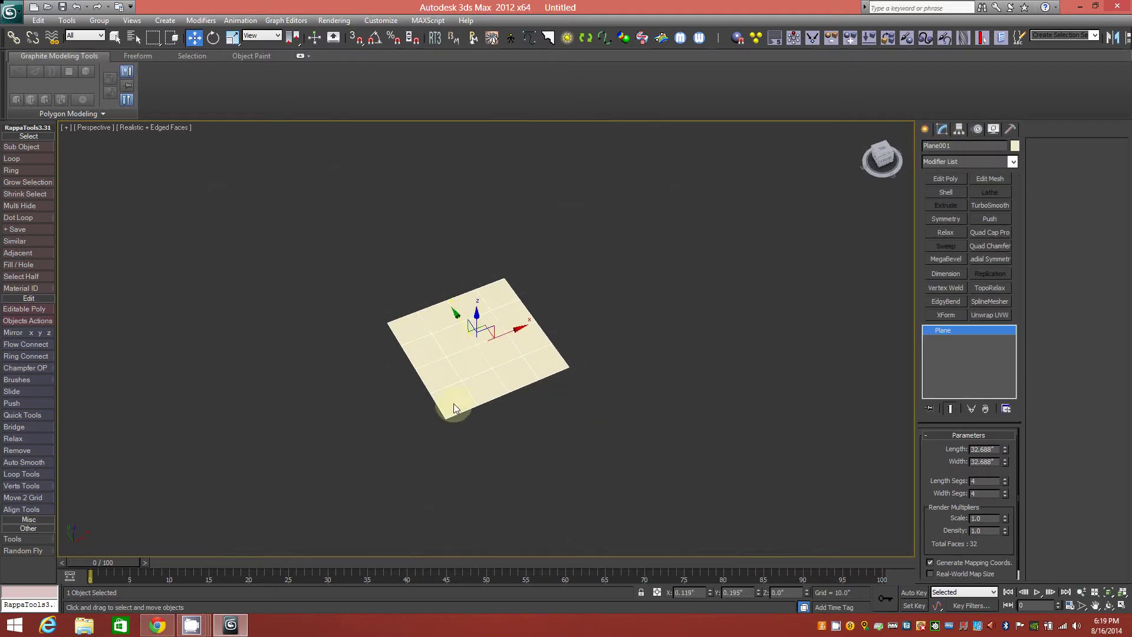
{"action": "middle_click_drag", "start_coordinate": [457, 400], "coordinate": [456, 362], "text": "ctrl+alt"}
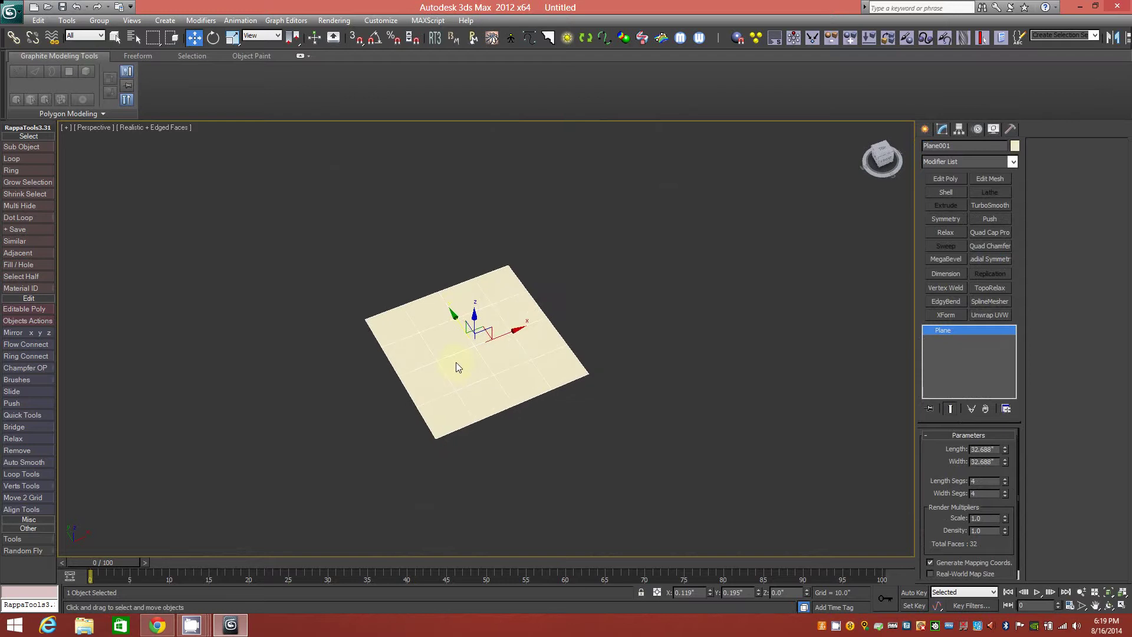
{"action": "right_click", "coordinate": [955, 332]}
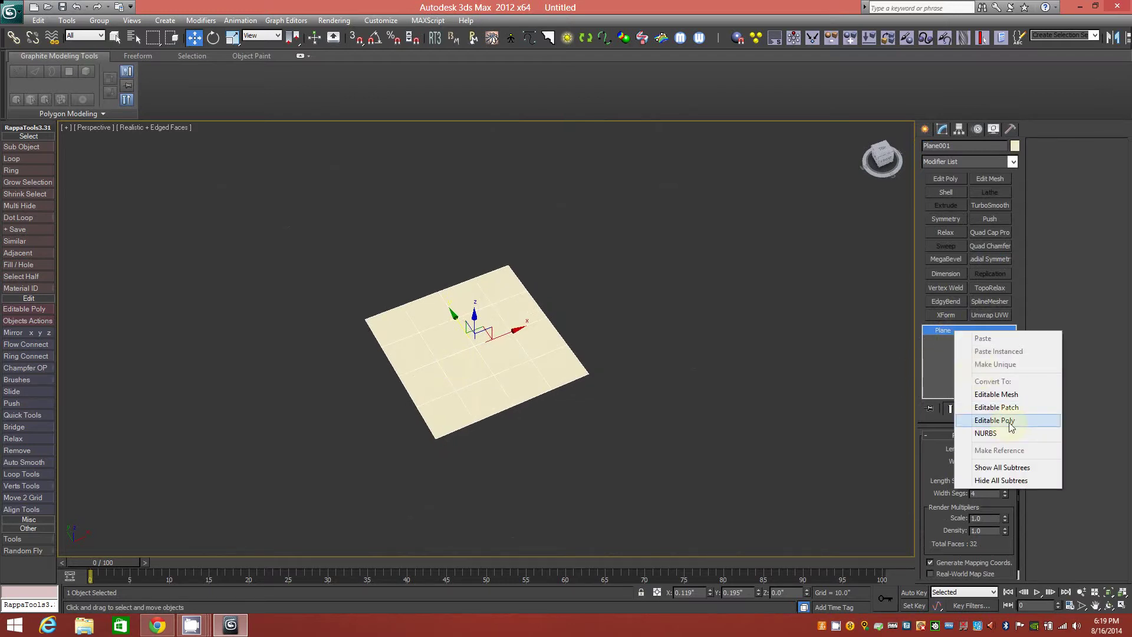
{"action": "left_click", "coordinate": [996, 420]}
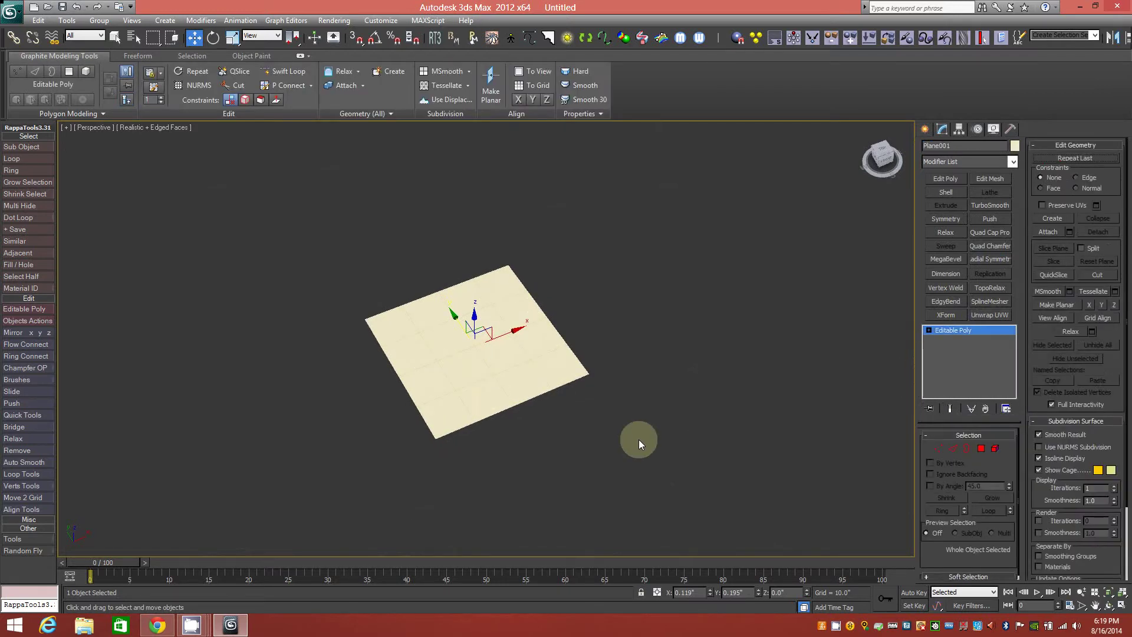
Step: Select the plane's outer border and scale it uniformly outward
{"action": "left_click", "coordinate": [968, 449]}
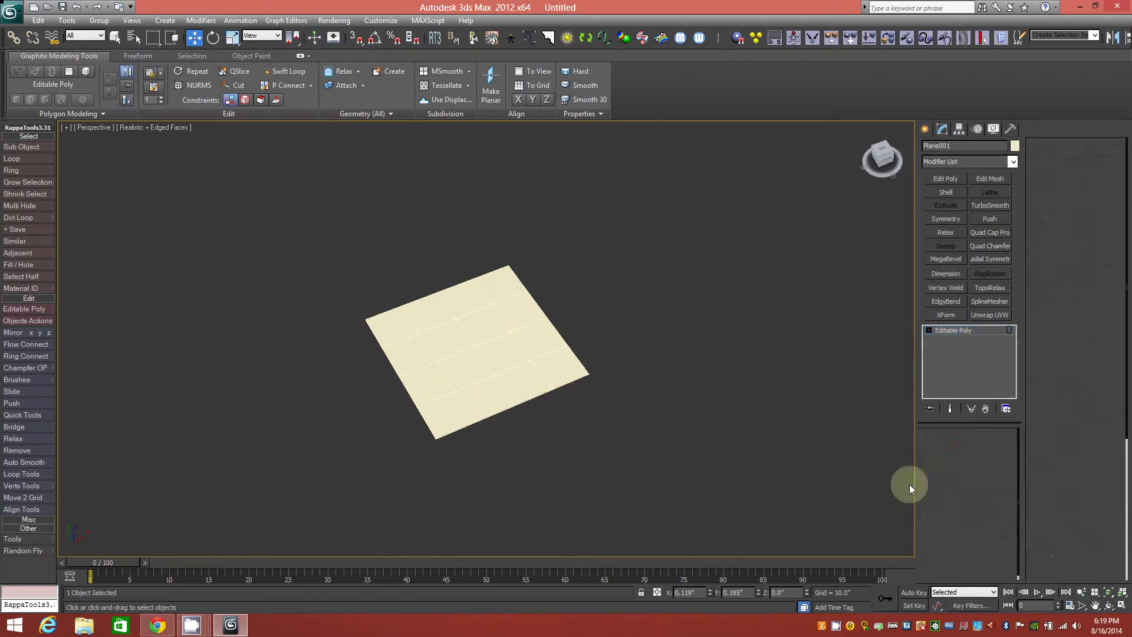
{"action": "left_click", "coordinate": [492, 416]}
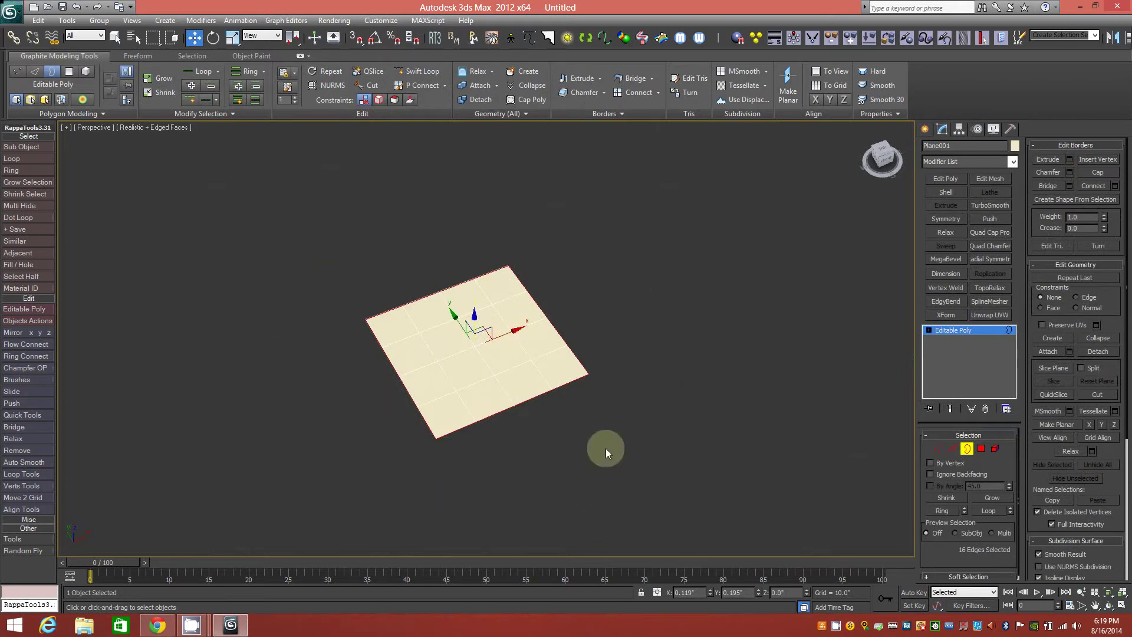
{"action": "key", "text": "r"}
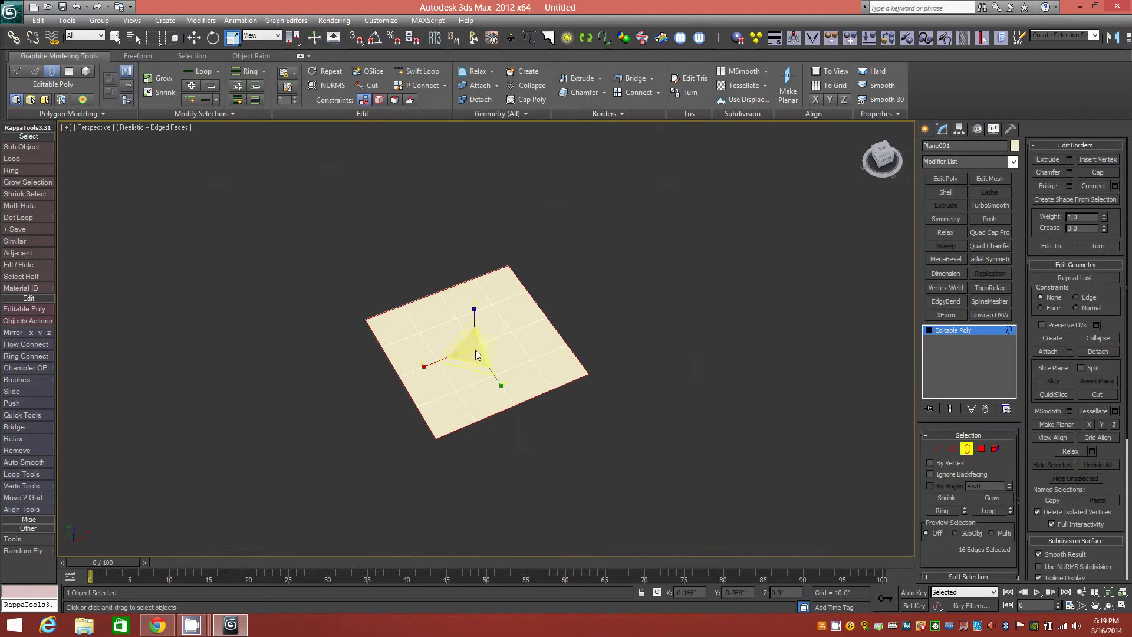
{"action": "left_click_drag", "start_coordinate": [475, 349], "coordinate": [451, 337]}
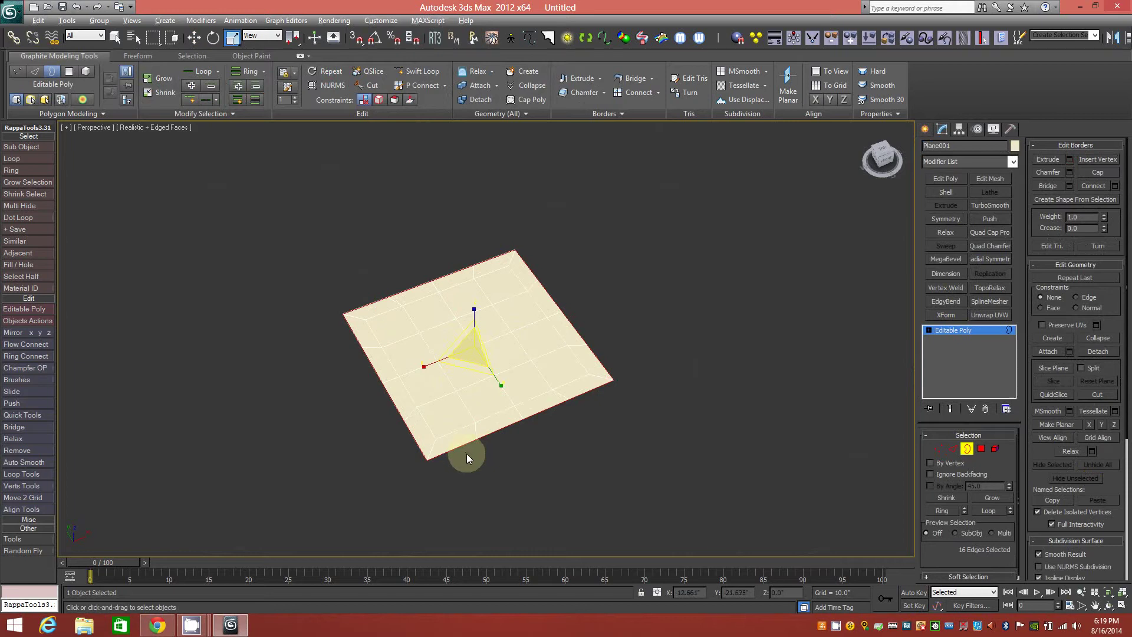
{"action": "mouse_move", "coordinate": [466, 453]}
{"action": "middle_mouse_down", "text": "alt"}
{"action": "mouse_move", "coordinate": [479, 442]}
{"action": "mouse_move", "coordinate": [430, 427]}
{"action": "mouse_move", "coordinate": [460, 437]}
{"action": "mouse_move", "coordinate": [458, 451]}
{"action": "middle_mouse_up", "text": "alt"}
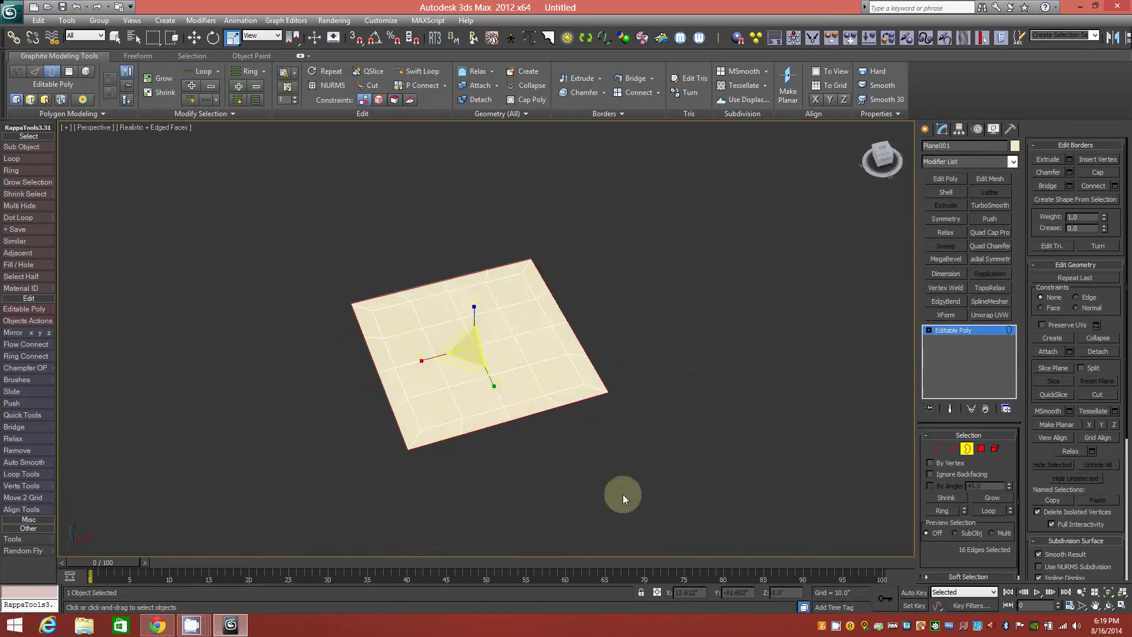
Step: Make the outer edge loop perfectly circular using Loop Tools
{"action": "left_click", "coordinate": [953, 449]}
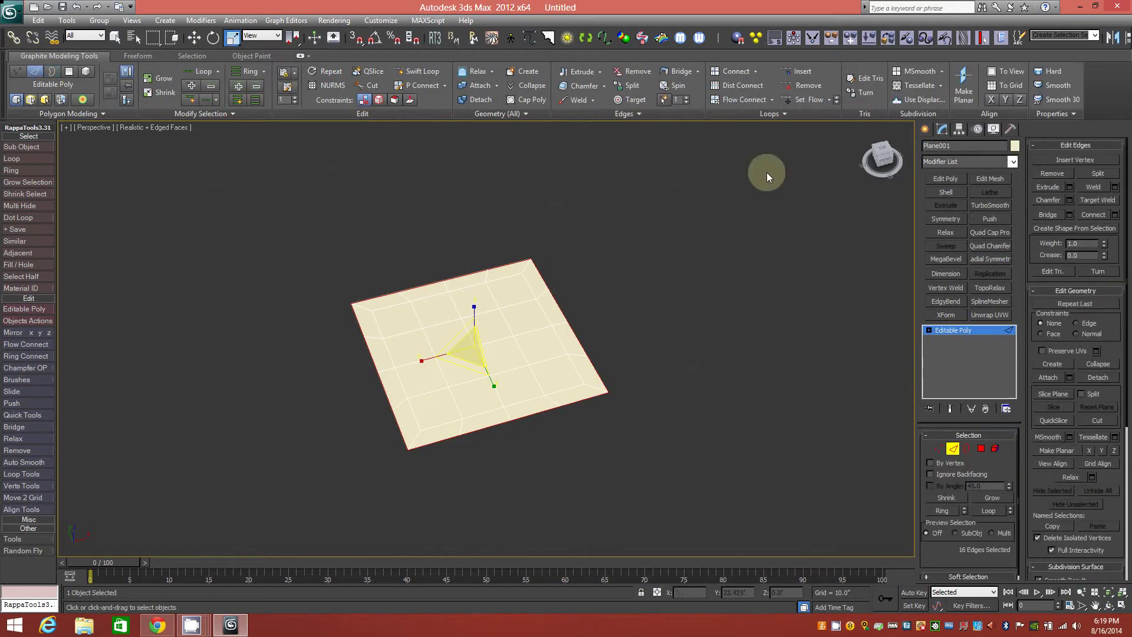
{"action": "left_click", "coordinate": [778, 113]}
{"action": "left_click", "coordinate": [798, 141]}
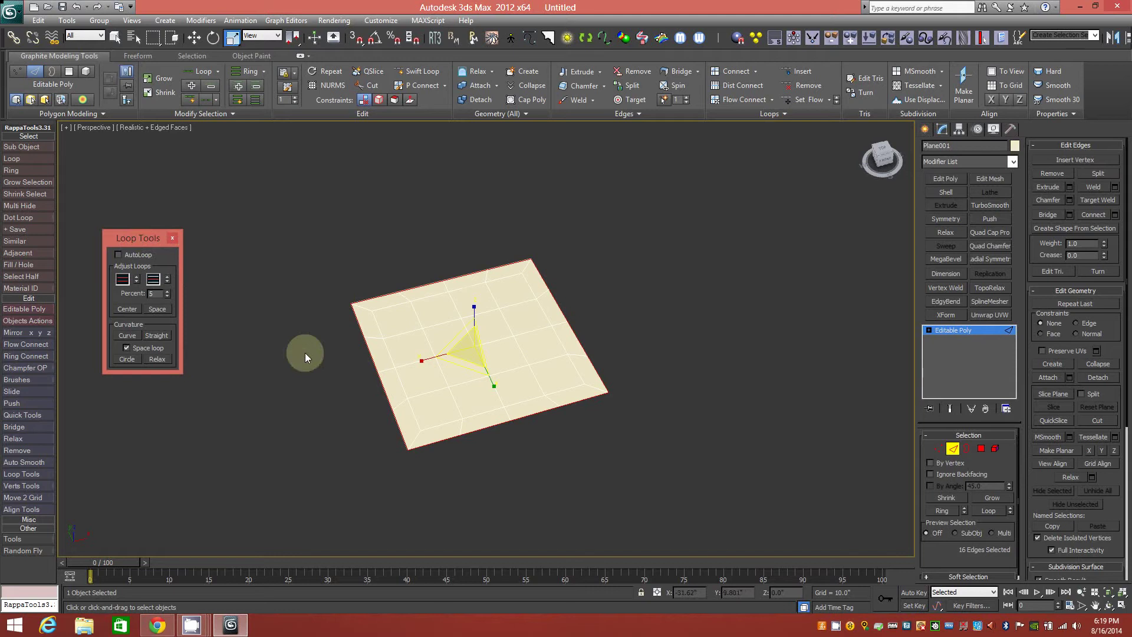
{"action": "mouse_move", "coordinate": [326, 374]}
{"action": "middle_mouse_down", "text": "alt"}
{"action": "mouse_move", "coordinate": [344, 374]}
{"action": "mouse_move", "coordinate": [333, 370]}
{"action": "middle_mouse_up", "text": "alt"}
{"action": "middle_click_drag", "start_coordinate": [388, 337], "coordinate": [386, 302], "text": "ctrl+alt"}
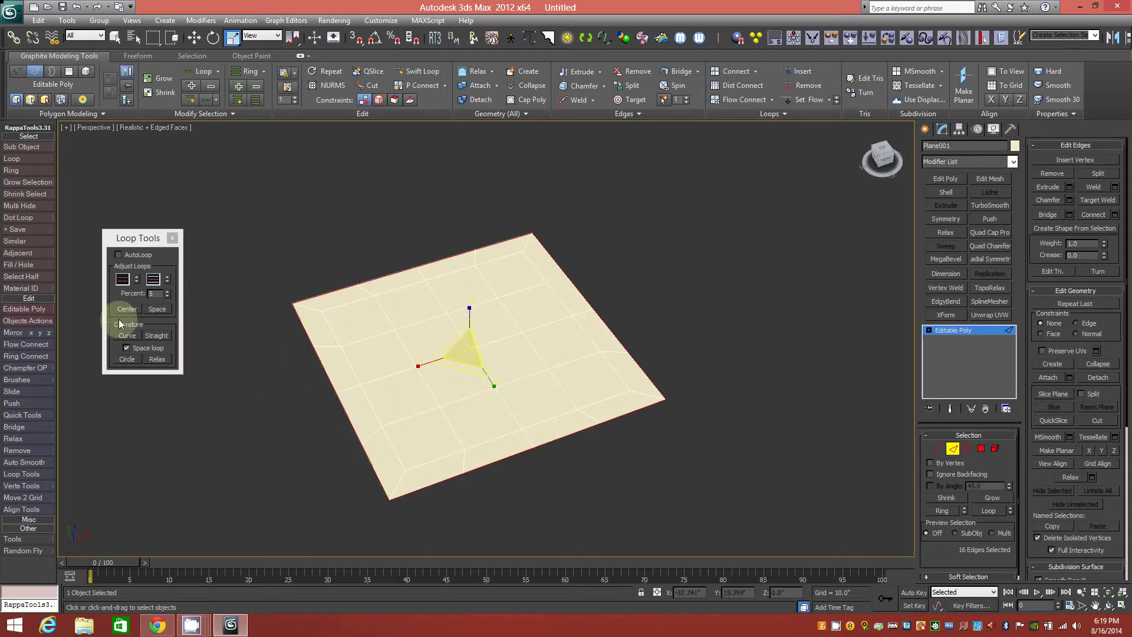
{"action": "left_click", "coordinate": [130, 362]}
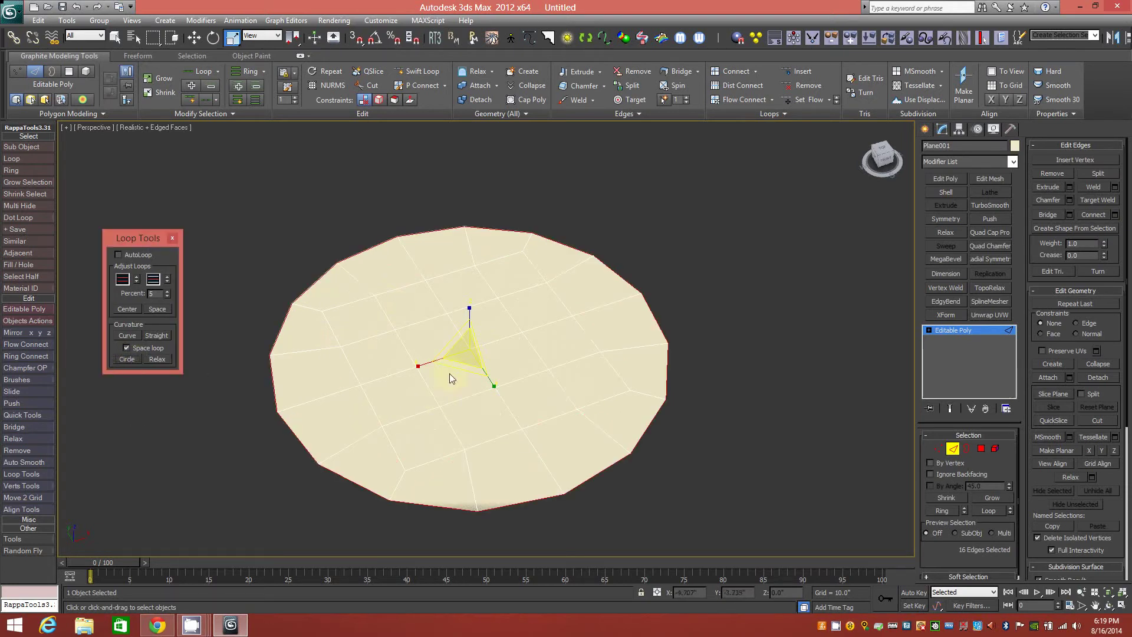
Step: Scale the border edges uniformly down to 93 percent and check the disc's shape
{"action": "middle_click_drag", "start_coordinate": [450, 373], "coordinate": [428, 362], "text": "alt"}
{"action": "scroll", "coordinate": [434, 365], "scroll_direction": "down", "scroll_amount": 3}
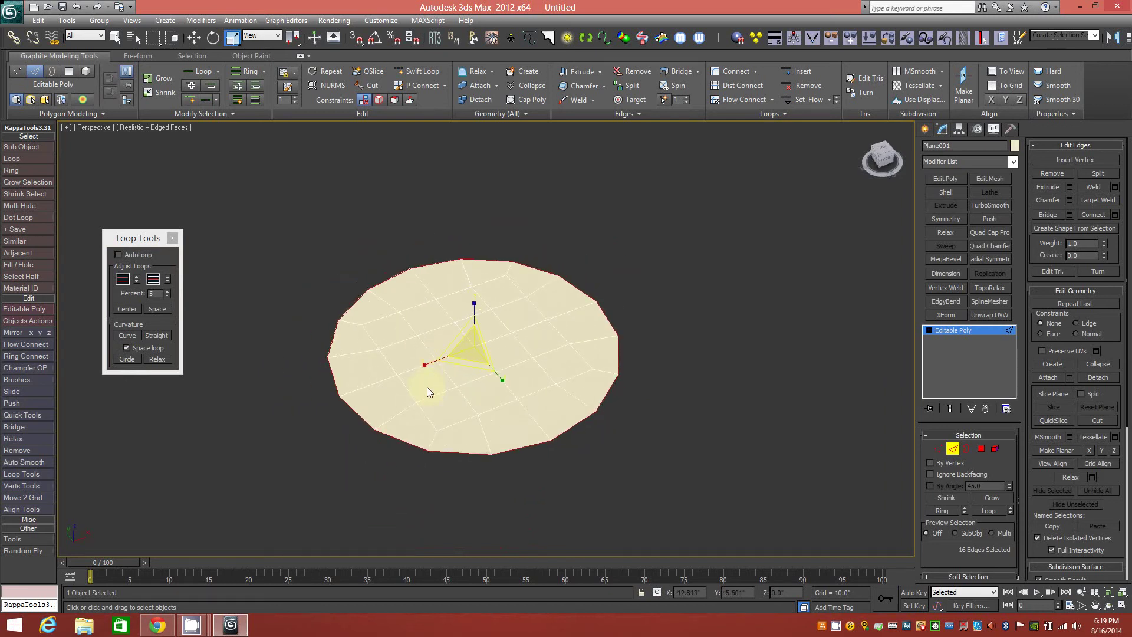
{"action": "mouse_move", "coordinate": [524, 337]}
{"action": "middle_mouse_down", "text": "alt"}
{"action": "mouse_move", "coordinate": [509, 358]}
{"action": "mouse_move", "coordinate": [534, 338]}
{"action": "middle_mouse_up", "text": "alt"}
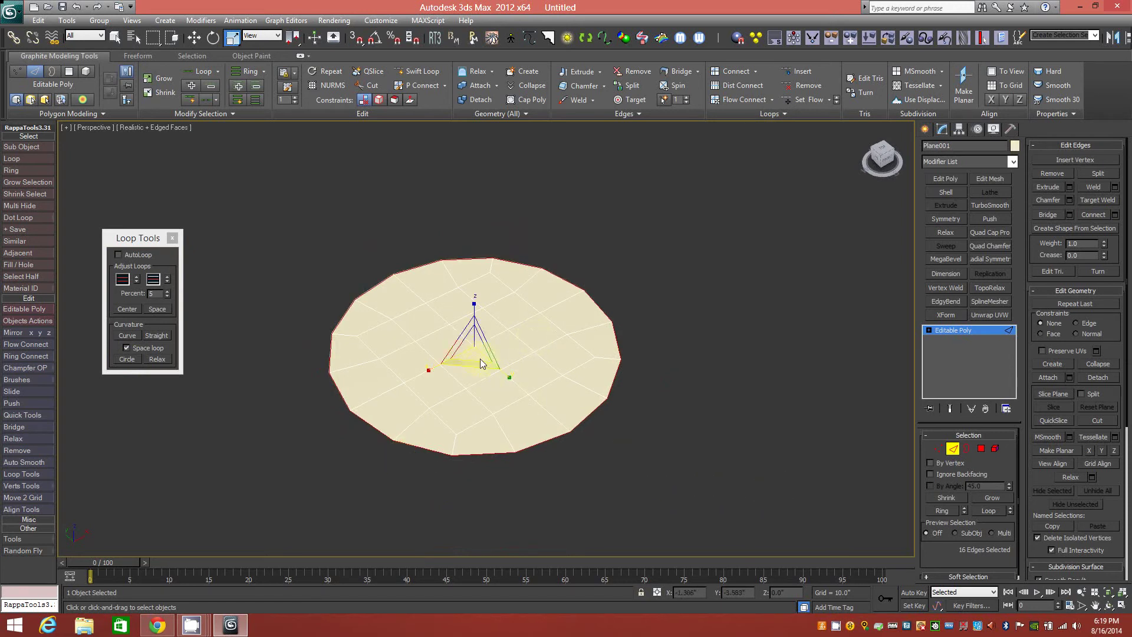
{"action": "left_click_drag", "start_coordinate": [475, 344], "coordinate": [476, 347]}
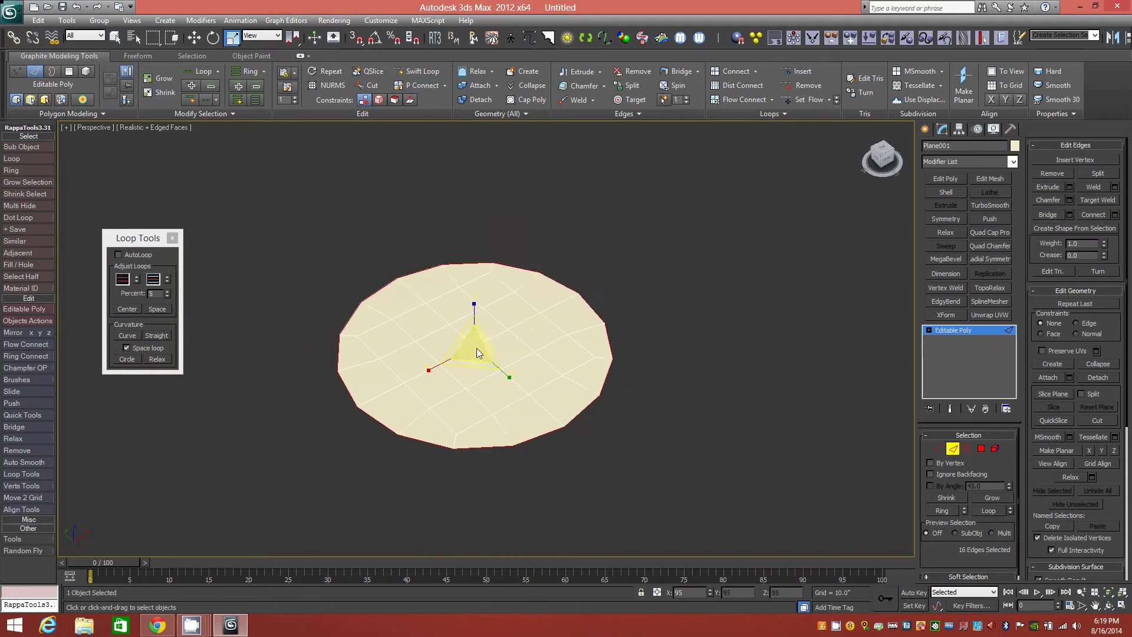
{"action": "middle_click_drag", "start_coordinate": [585, 371], "coordinate": [542, 392], "text": "alt"}
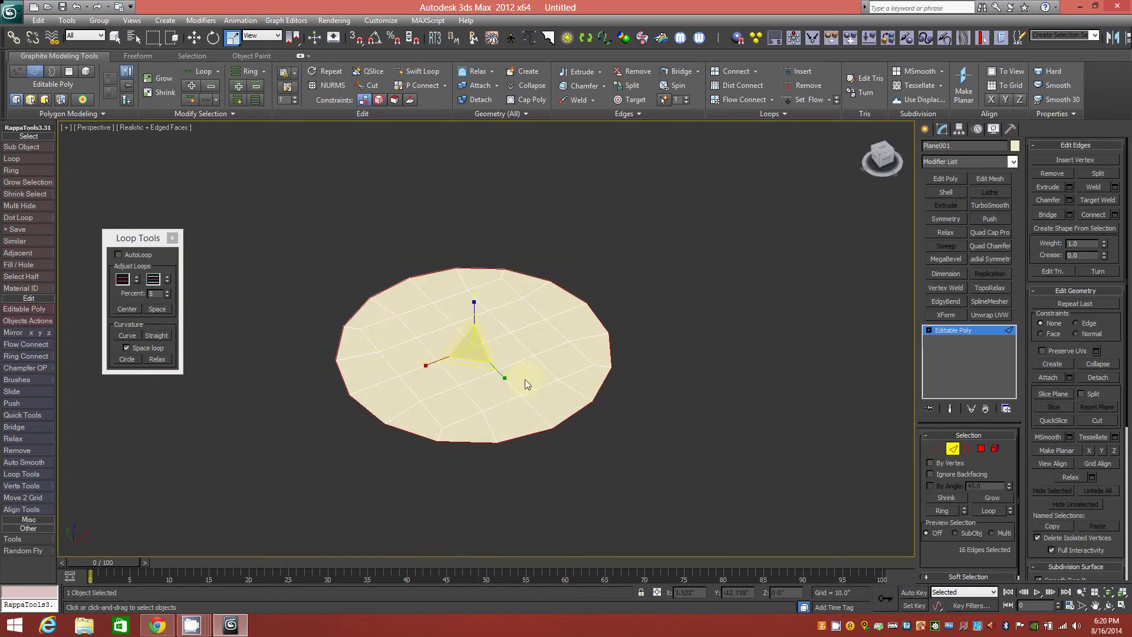
Step: Shift-extrude the border edges down on Z into a cylinder wall and close Loop Tools
{"action": "key", "text": "w"}
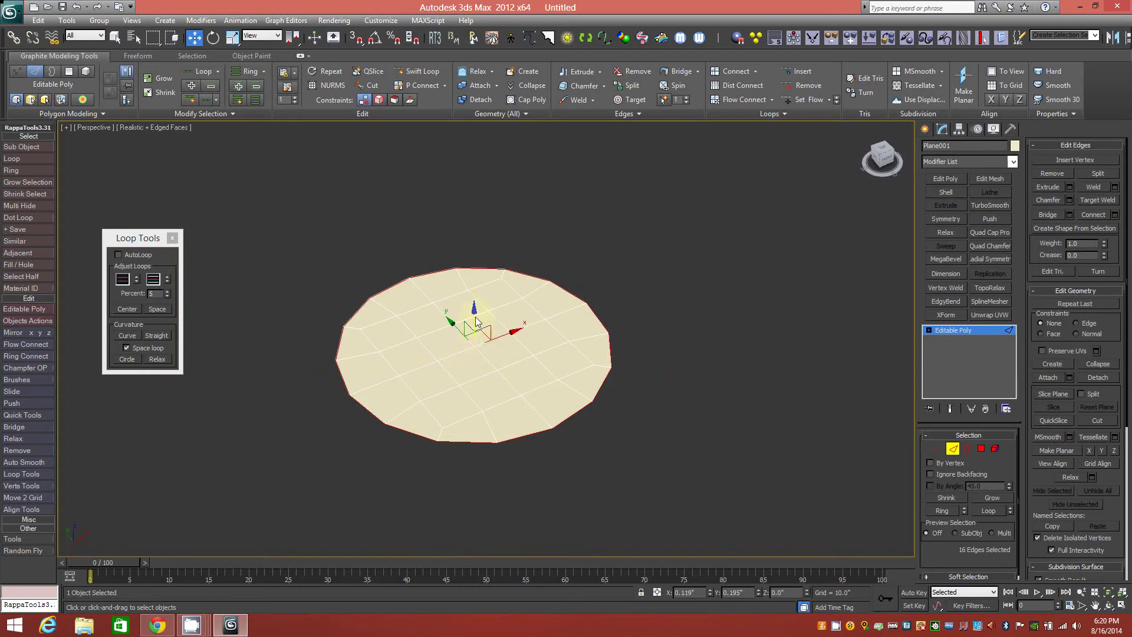
{"action": "left_click_drag", "start_coordinate": [477, 332], "coordinate": [460, 458], "text": "shift"}
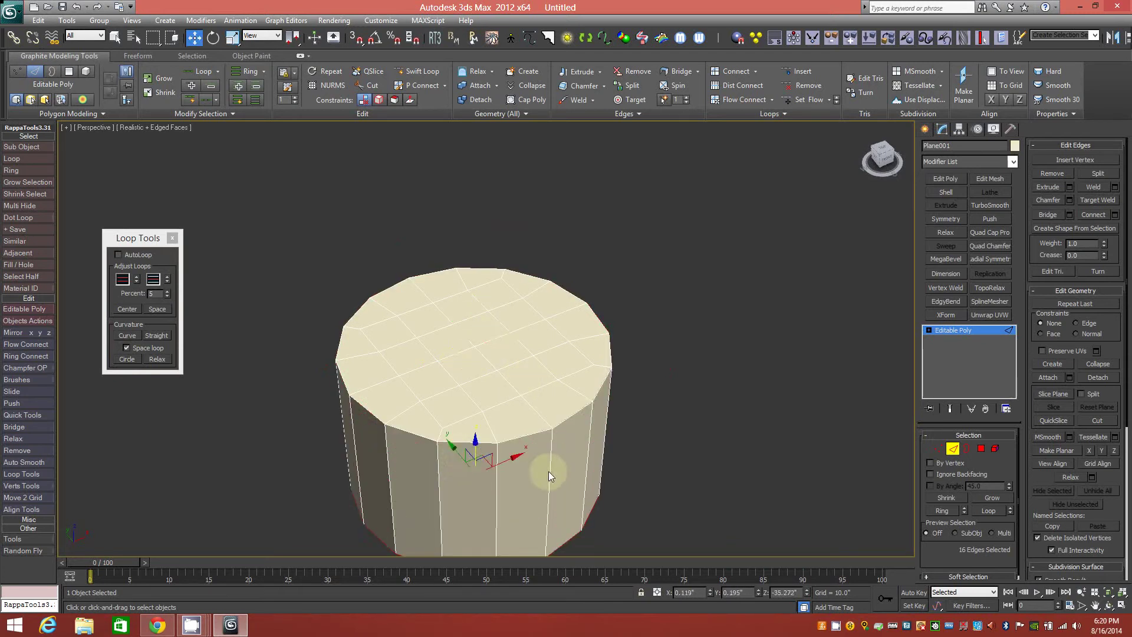
{"action": "mouse_move", "coordinate": [586, 441]}
{"action": "middle_mouse_down", "text": "alt"}
{"action": "mouse_move", "coordinate": [547, 439]}
{"action": "mouse_move", "coordinate": [583, 418]}
{"action": "mouse_move", "coordinate": [595, 436]}
{"action": "mouse_move", "coordinate": [529, 431]}
{"action": "mouse_move", "coordinate": [608, 432]}
{"action": "mouse_move", "coordinate": [587, 470]}
{"action": "mouse_move", "coordinate": [581, 424]}
{"action": "mouse_move", "coordinate": [592, 421]}
{"action": "middle_mouse_up", "text": "alt"}
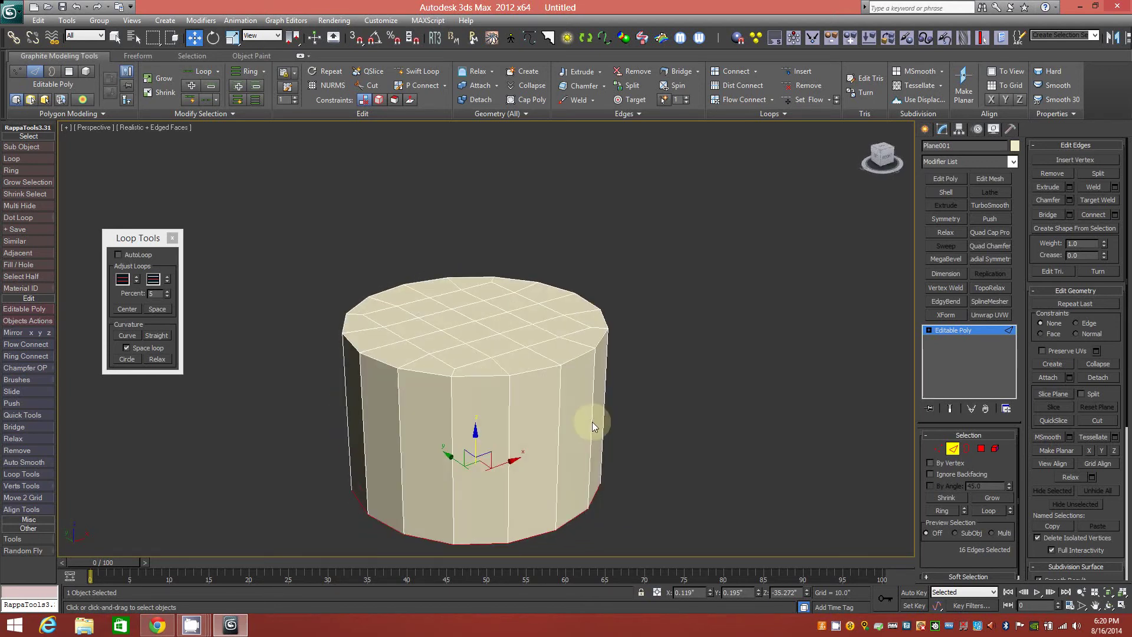
{"action": "left_click", "coordinate": [172, 238]}
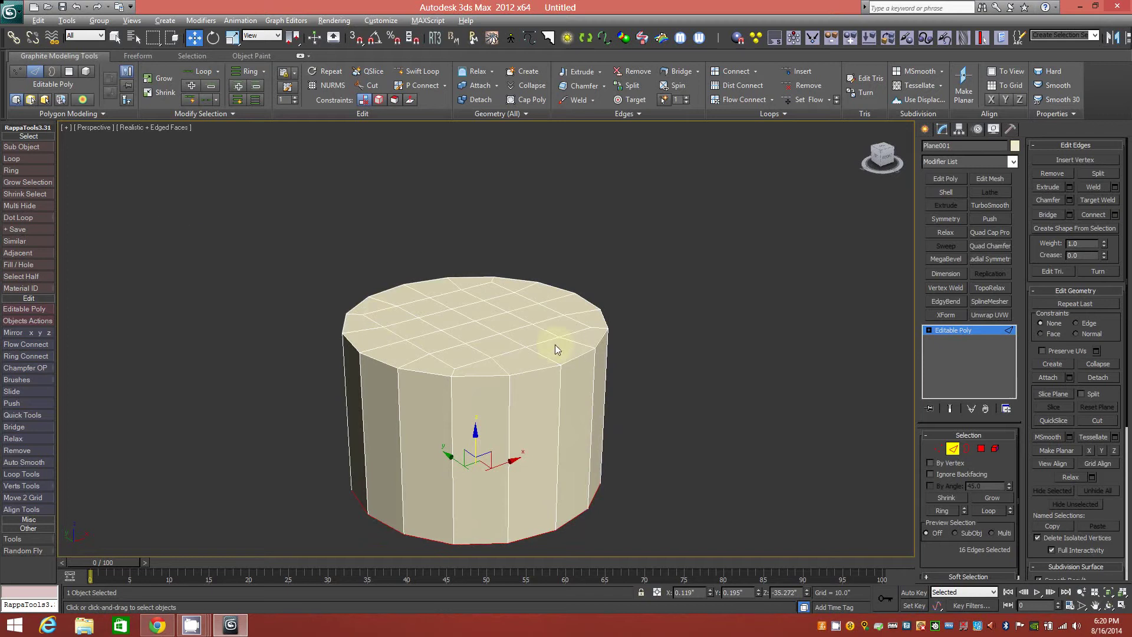
{"action": "middle_click_drag", "start_coordinate": [555, 345], "coordinate": [543, 361], "text": "alt"}
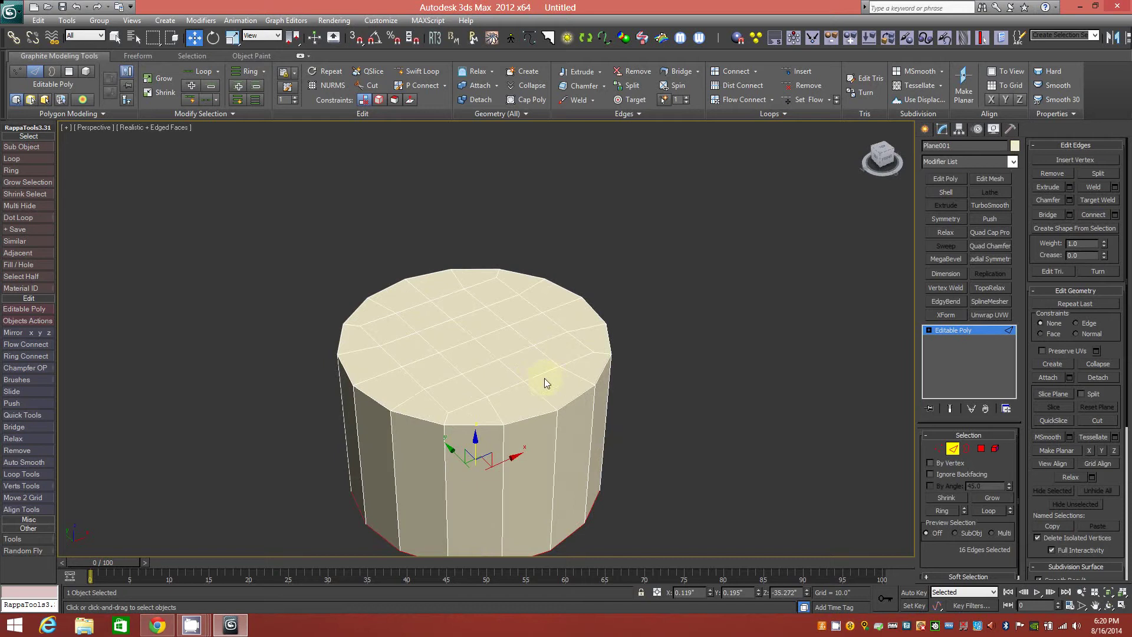
{"action": "key", "text": "alt"}
{"action": "mouse_move", "coordinate": [537, 384]}
{"action": "middle_mouse_down", "text": "alt"}
{"action": "mouse_move", "coordinate": [513, 383]}
{"action": "mouse_move", "coordinate": [538, 381]}
{"action": "middle_mouse_up", "text": "alt"}
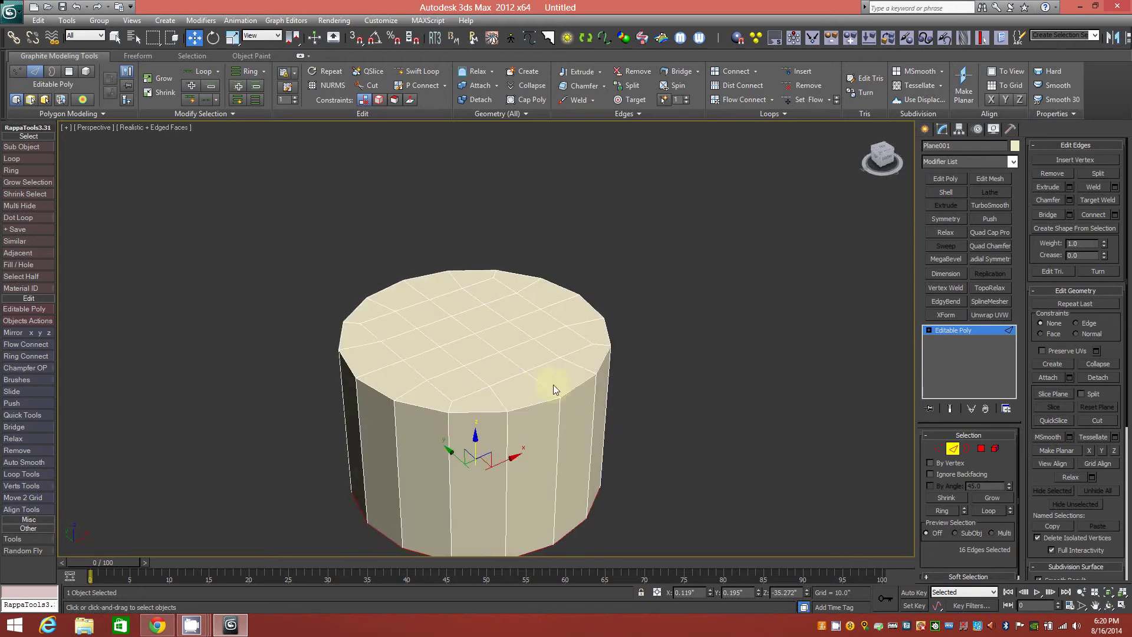
Step: Add an edge loop near the top rim with Swift Loop
{"action": "left_click", "coordinate": [952, 448]}
{"action": "left_click", "coordinate": [285, 71]}
{"action": "left_click", "coordinate": [449, 422]}
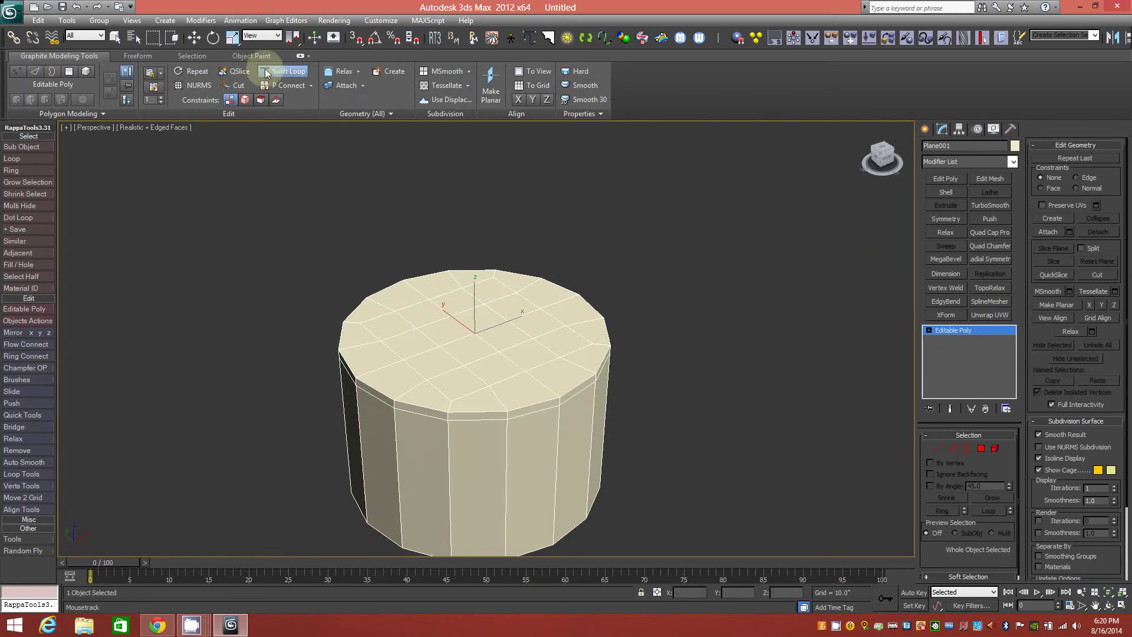
Step: Apply TurboSmooth to the cylinder with Iterations raised to 2
{"action": "key", "text": "w"}
{"action": "left_click", "coordinate": [990, 208]}
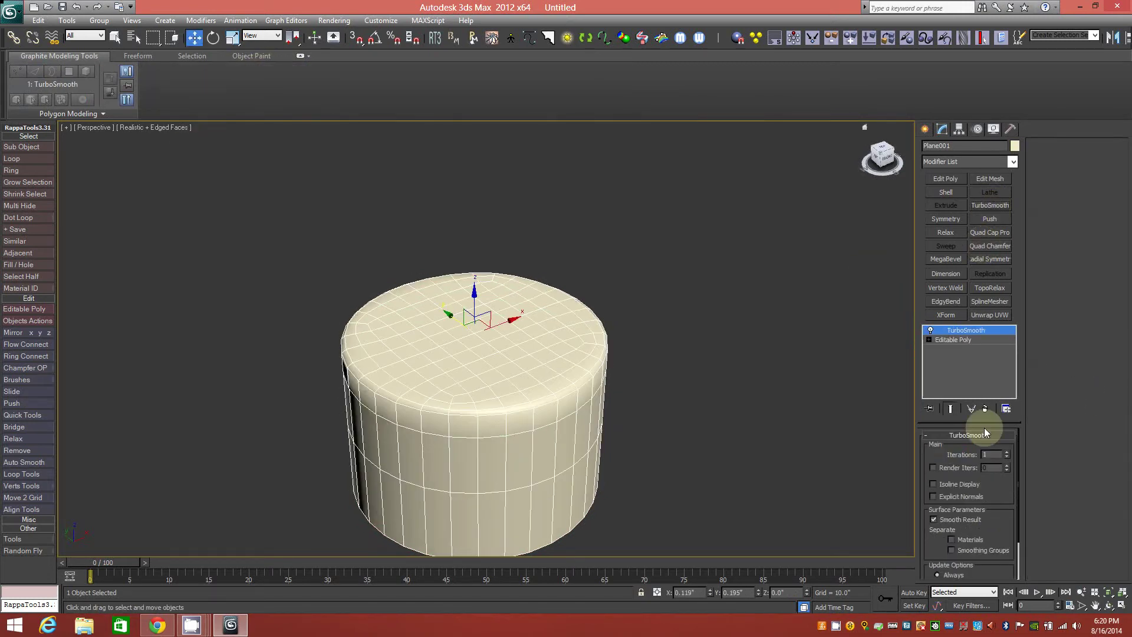
{"action": "middle_click_drag", "start_coordinate": [441, 393], "coordinate": [618, 411], "text": "alt"}
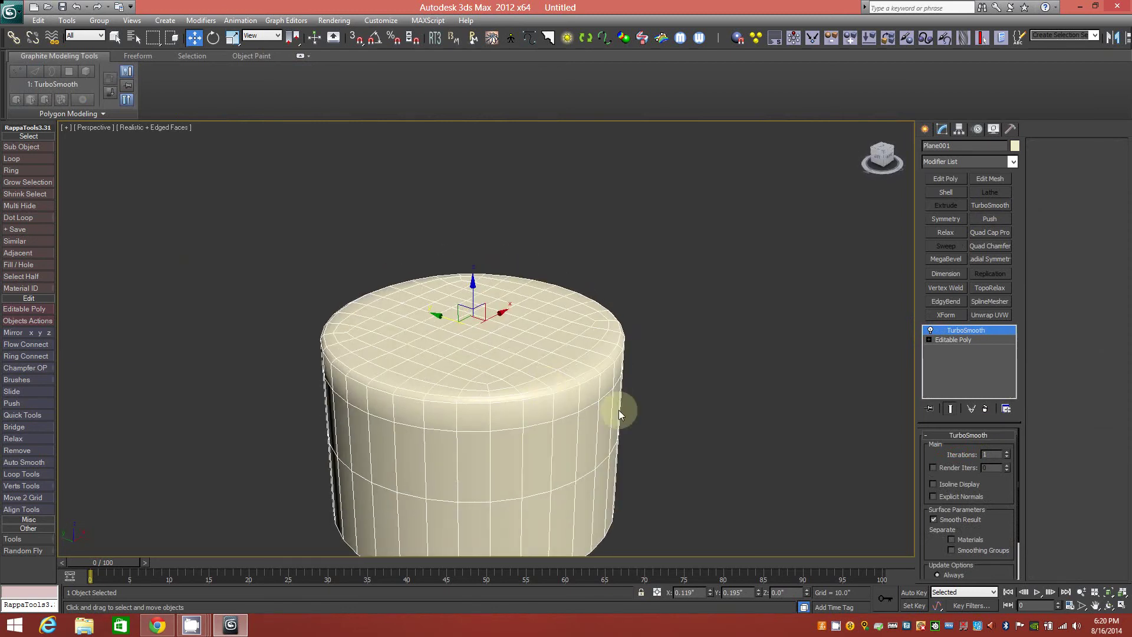
{"action": "left_click", "coordinate": [1006, 453]}
{"action": "middle_click_drag", "start_coordinate": [518, 364], "coordinate": [512, 393], "text": "alt"}
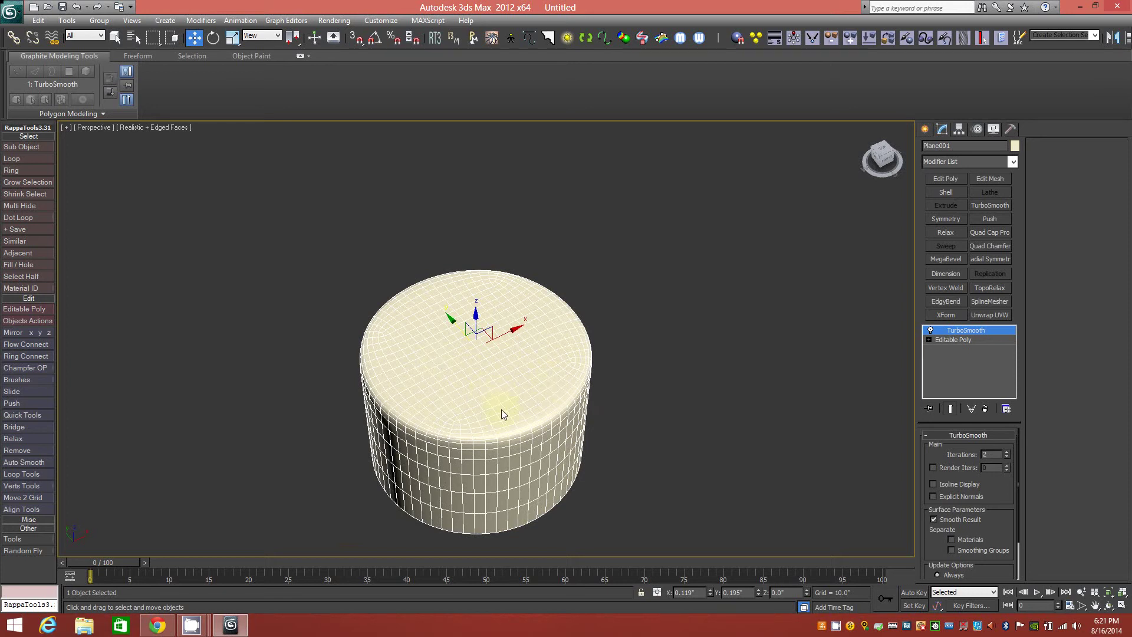
{"action": "middle_click_drag", "start_coordinate": [493, 416], "coordinate": [533, 376], "text": "alt"}
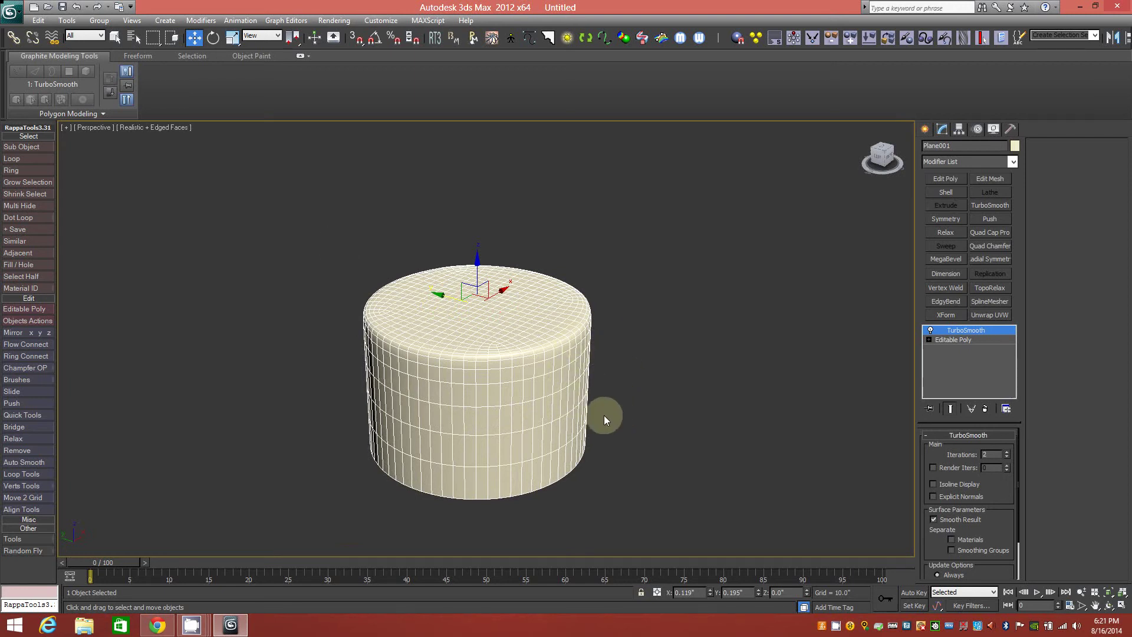
{"action": "middle_click_drag", "start_coordinate": [540, 407], "coordinate": [496, 400], "text": "alt"}
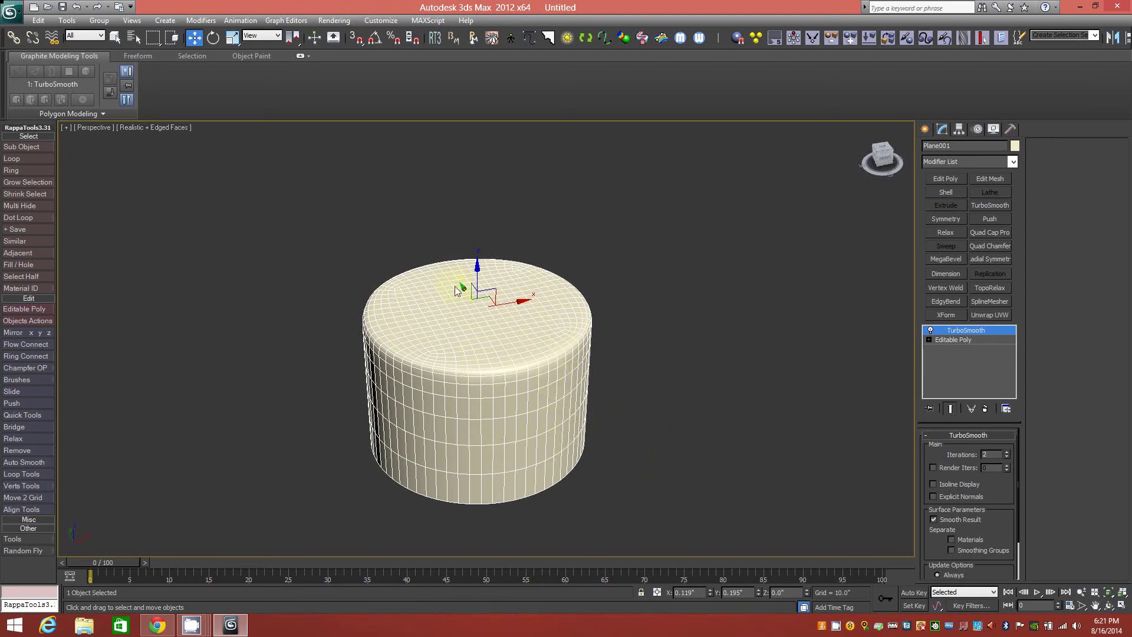
{"action": "middle_click_drag", "start_coordinate": [465, 418], "coordinate": [571, 410], "text": "alt"}
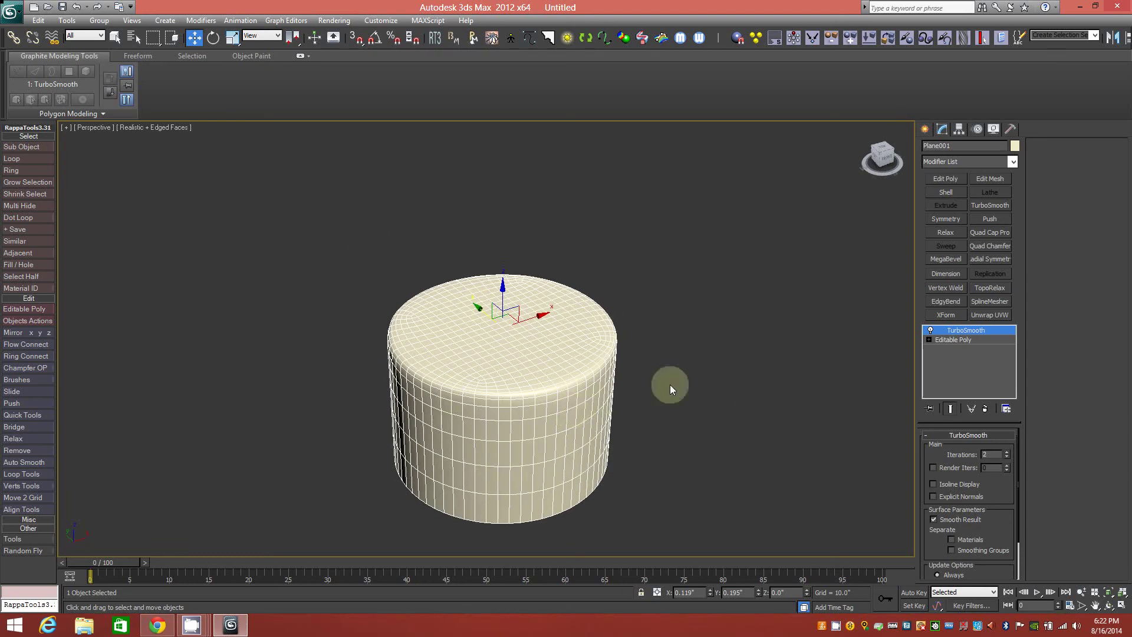